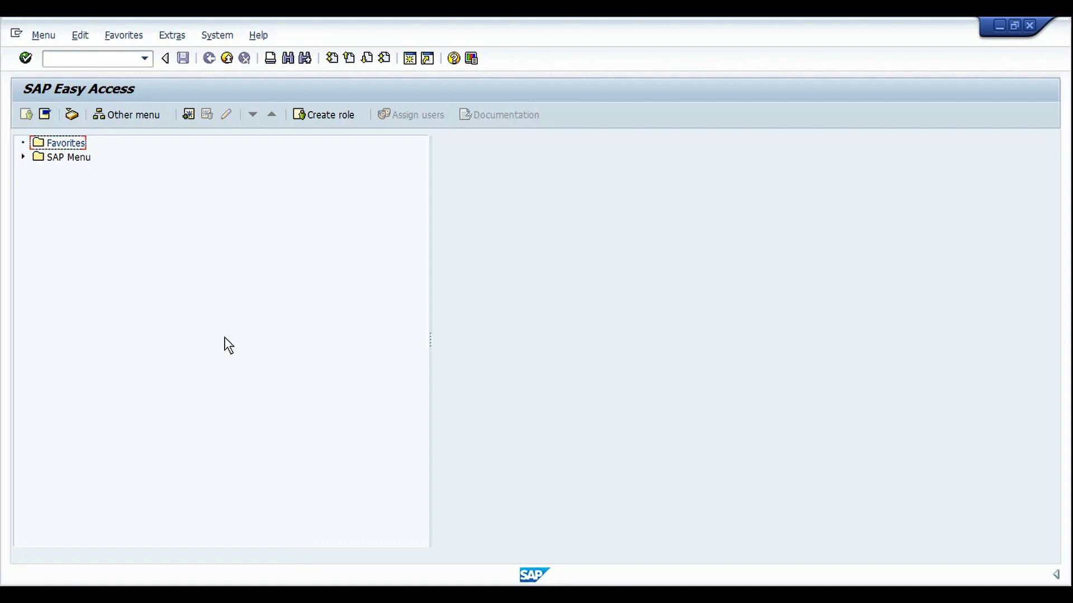
Open the MD04 stock/requirements list for material F-102 in plant 3000.
left_click(110, 57)
type("md04")
key("Return")
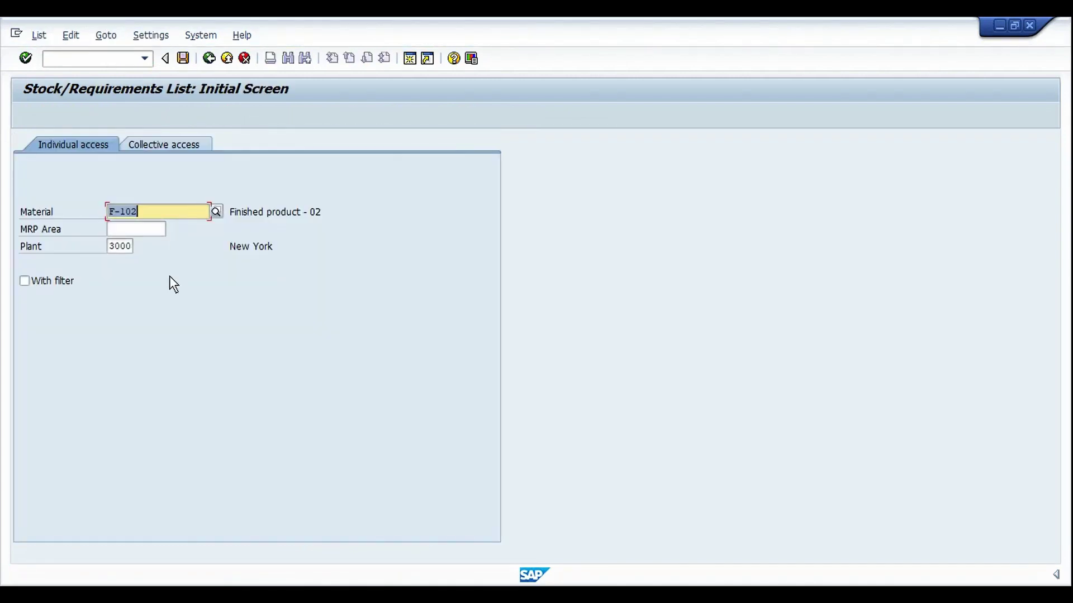
key("Return")
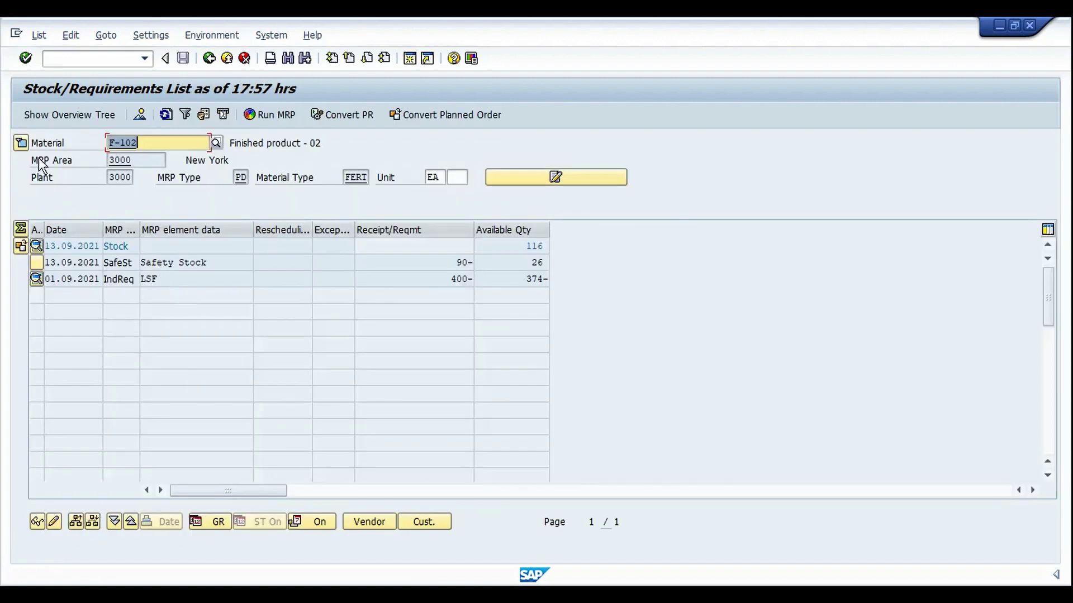
Expand F-102's header details to show lot size procedure FX with fixed lot size 300.
left_click(22, 143)
left_click(22, 145)
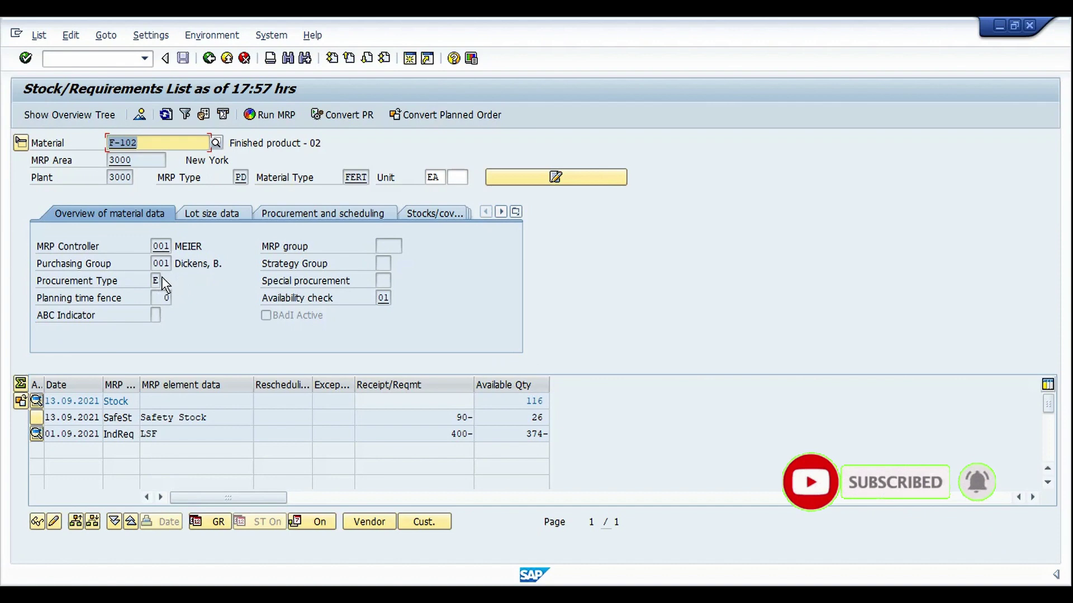
left_click(218, 214)
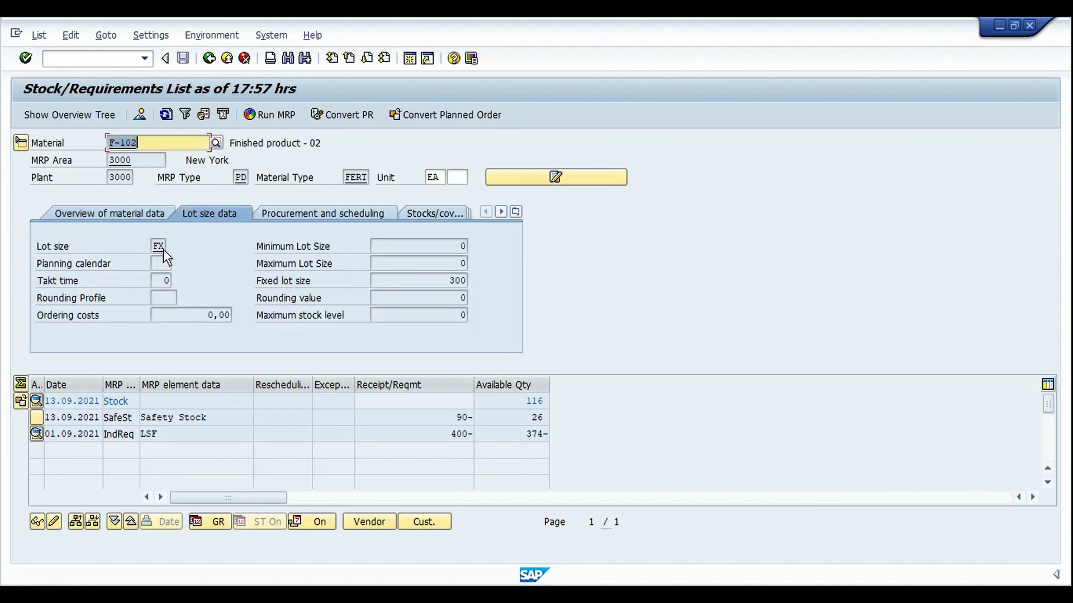
left_click_drag(429, 283, 477, 289)
key("End")
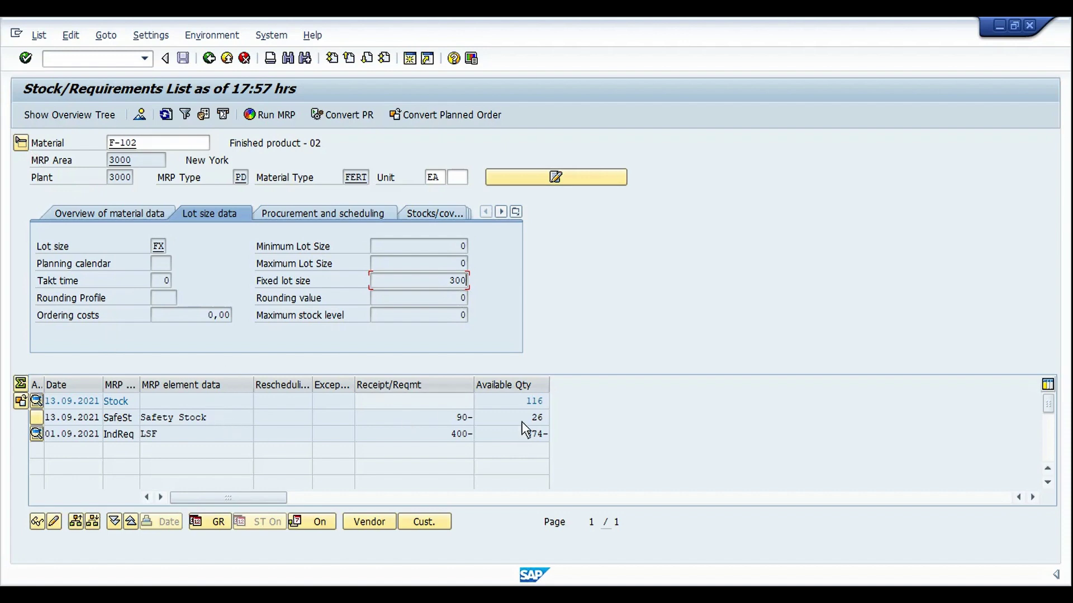
Review stock 116, safety stock 90, 26 available and the 400 requirement, widening Available Qty.
left_click(526, 401)
left_click(227, 421)
left_click(445, 415)
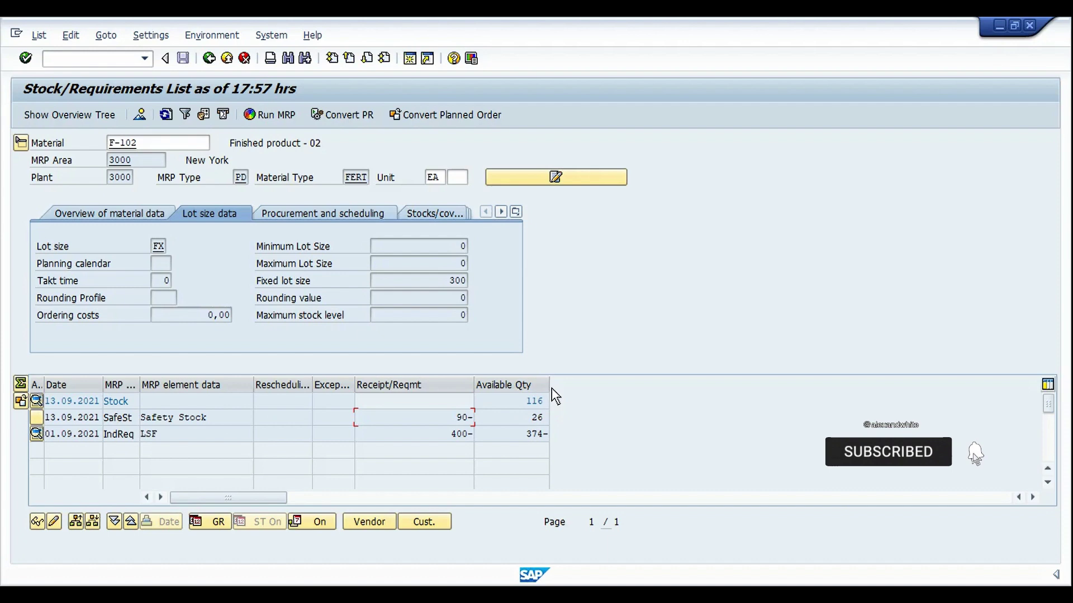
left_click_drag(549, 385, 577, 383)
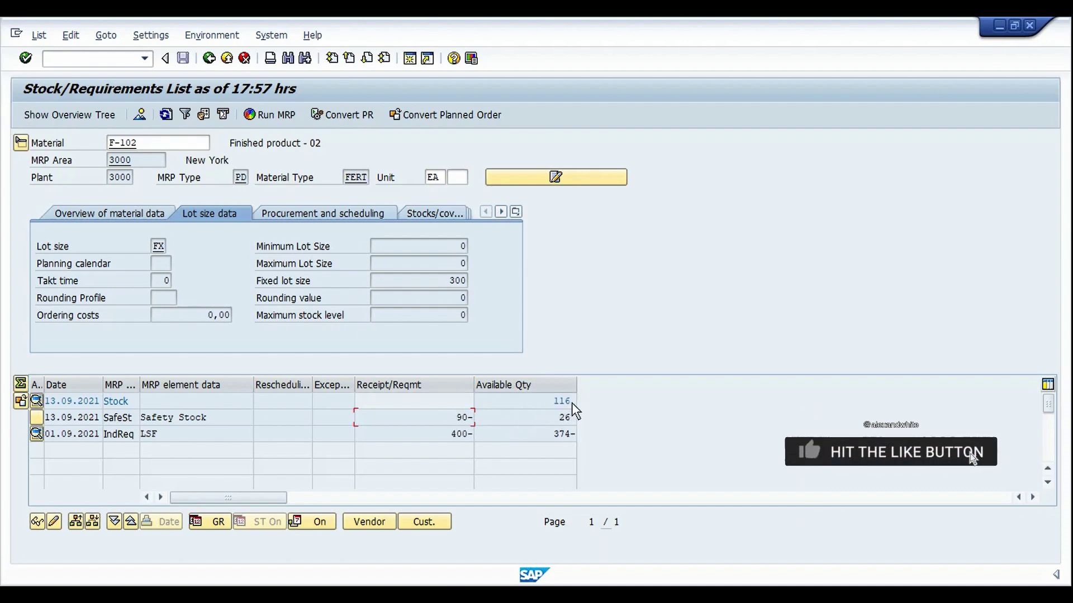
left_click(571, 420)
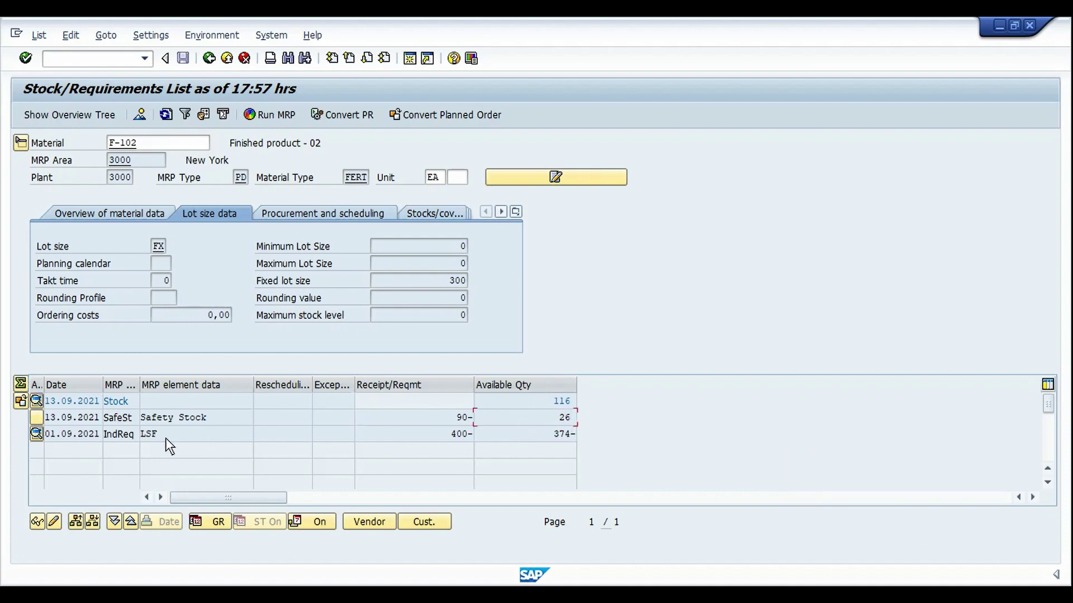
left_click(433, 439)
left_click(194, 438)
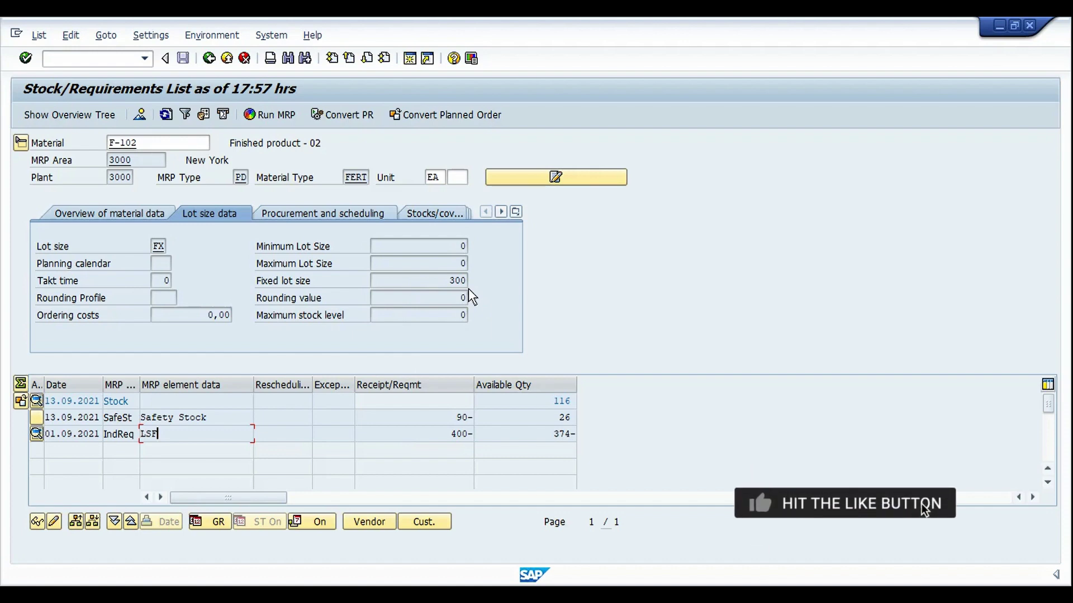
Run single-item, multi-level MRP for F-102, creating two planned orders, and go back.
left_click(130, 213)
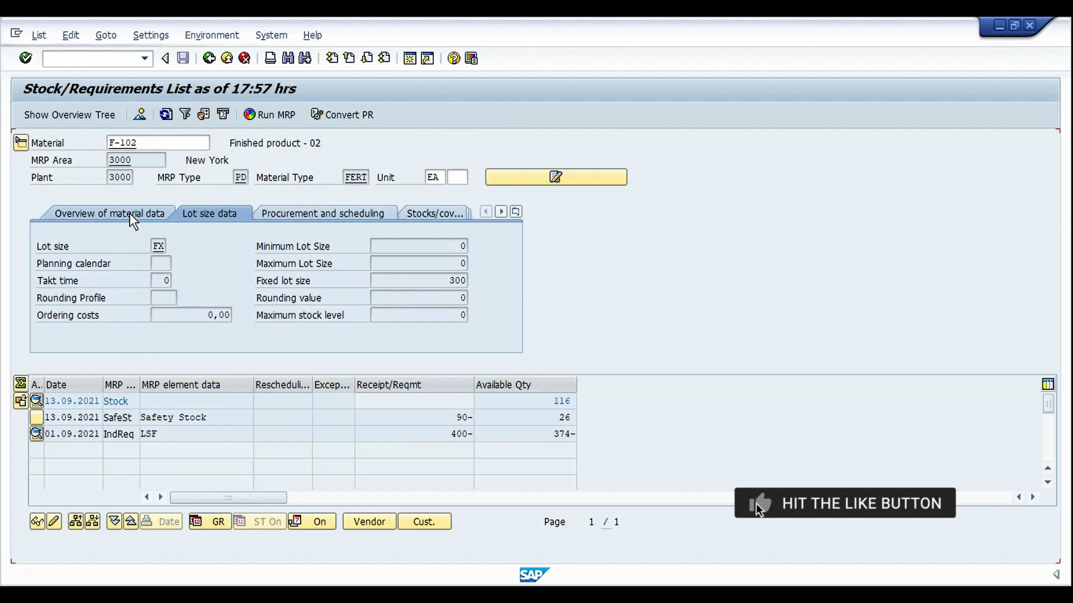
left_click(230, 216)
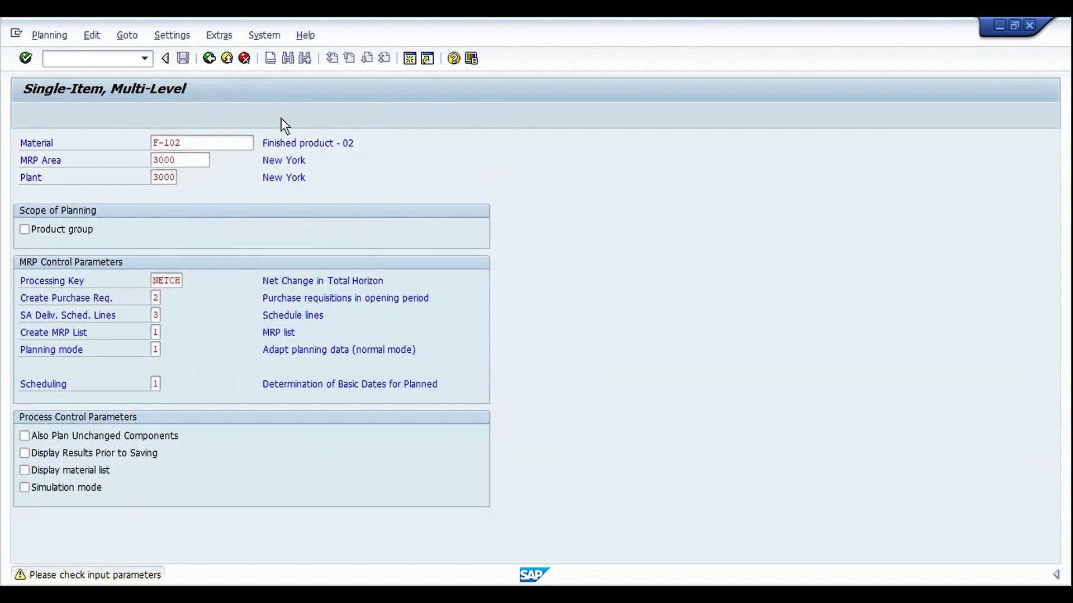
key("Return")
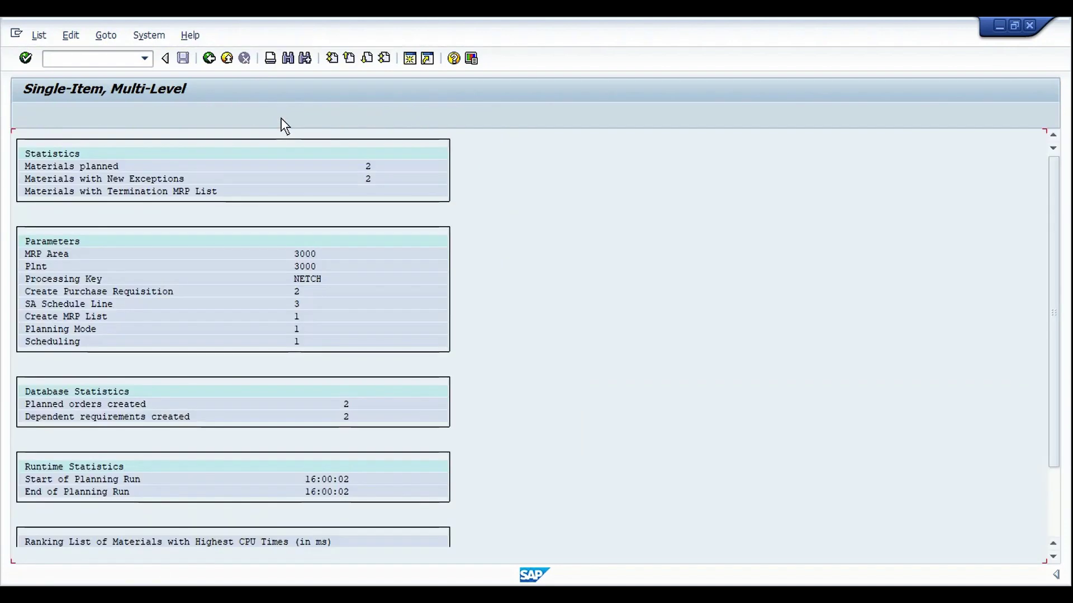
left_click(208, 59)
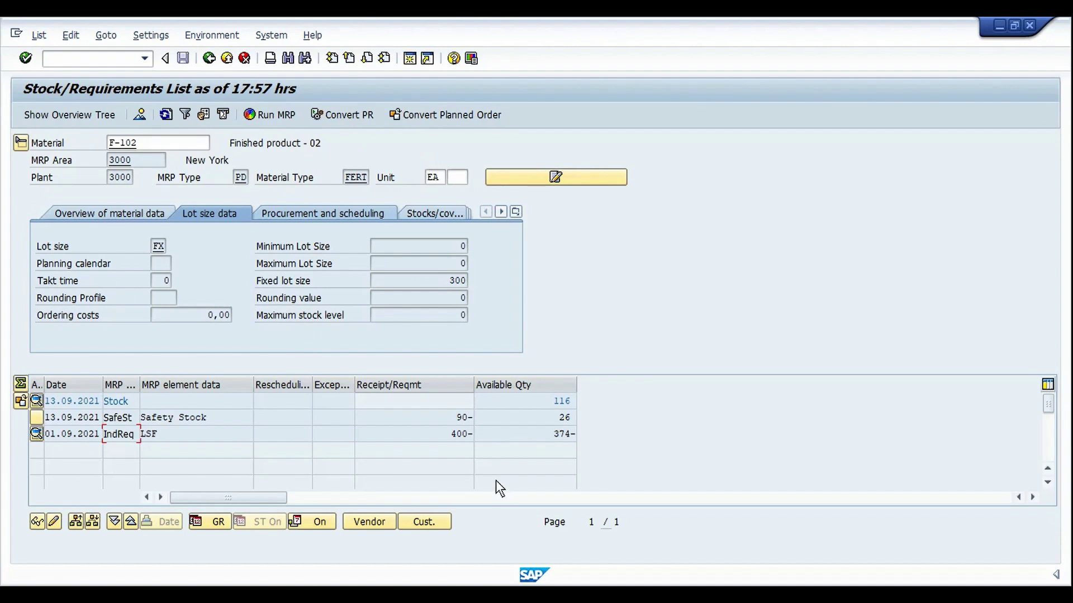
Refresh to show two 300-unit planned orders for 14.09.2021 and collapse the header.
left_click(166, 116)
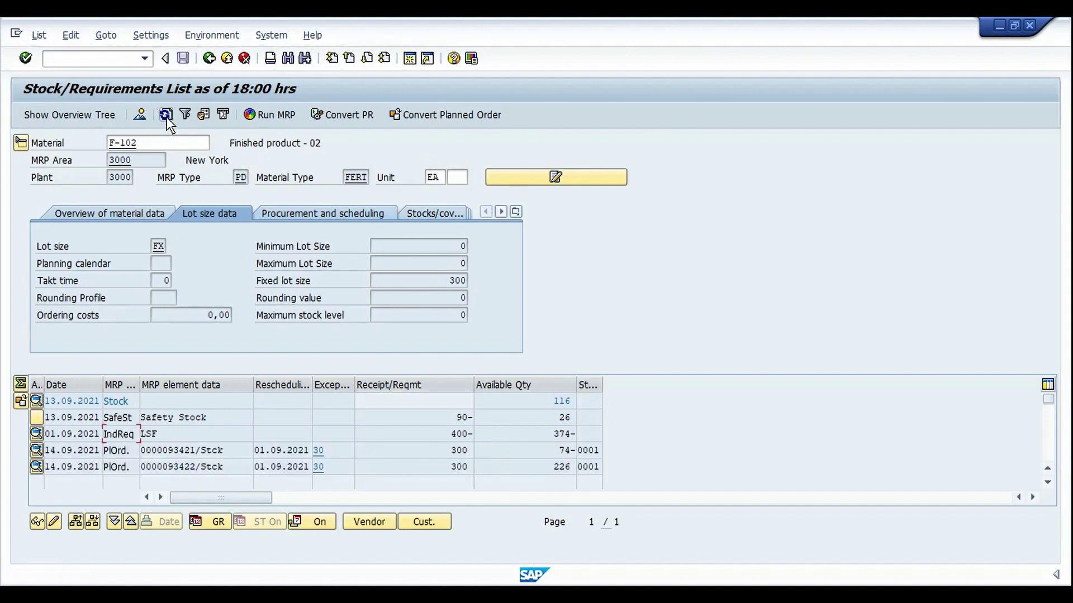
left_click(21, 144)
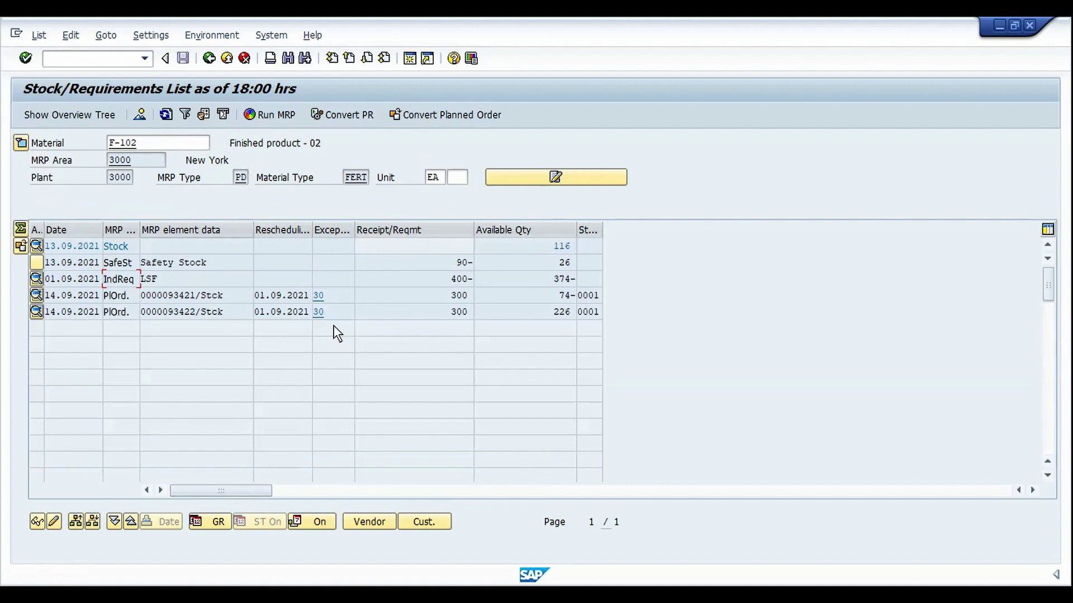
left_click(380, 316)
left_click(445, 316)
left_click(23, 144)
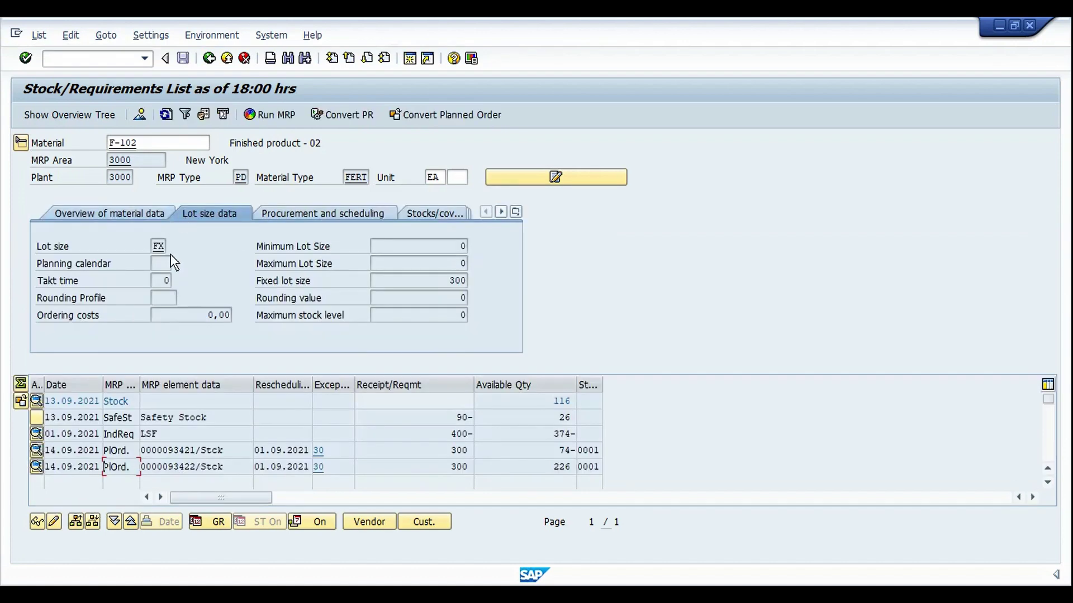
double_click(428, 284)
key("End")
left_click(28, 146)
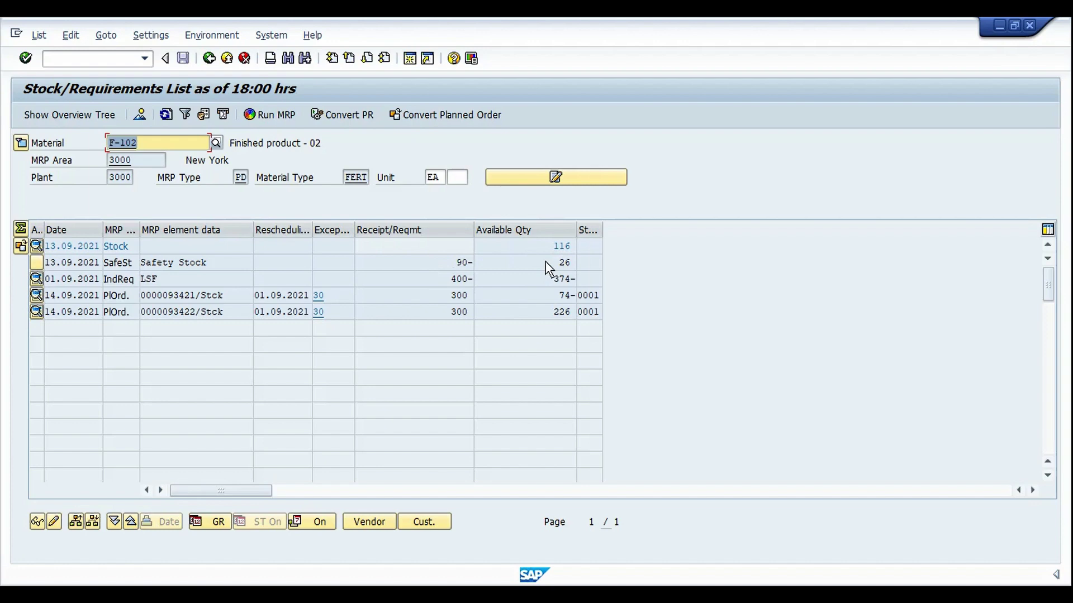
Highlight the 26 available, the 400 requirement and the resulting 374 shortfall.
double_click(564, 262)
left_click(565, 262)
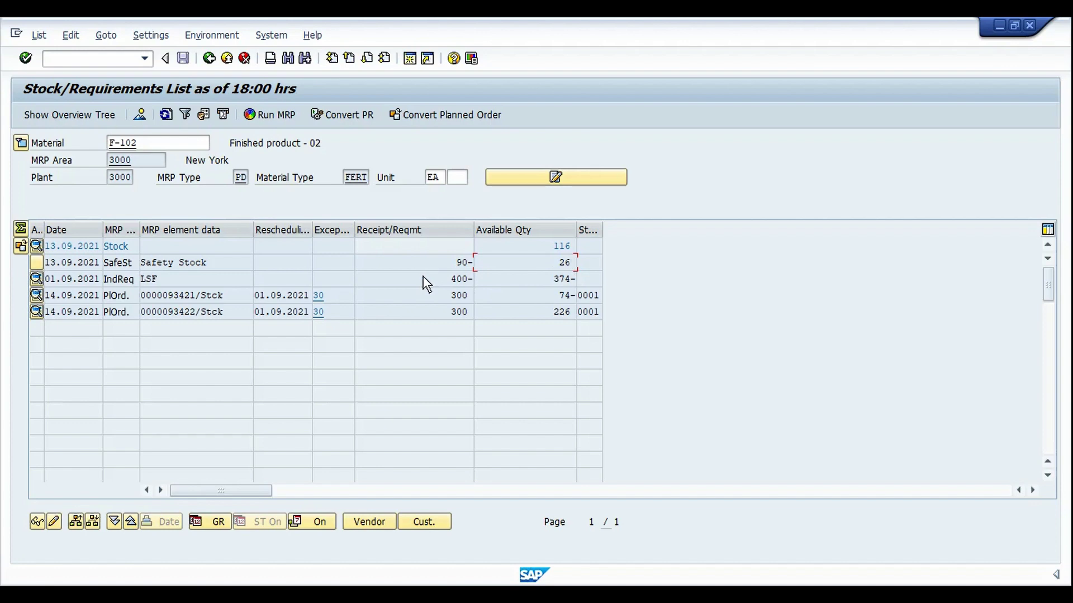
left_click_drag(424, 280, 485, 278)
left_click(540, 282)
left_click_drag(543, 277, 576, 279)
left_click(576, 278)
Highlight both 300-unit planned order receipts, the 74 shortfall and the 226 surplus.
left_click(425, 293)
left_click(574, 301)
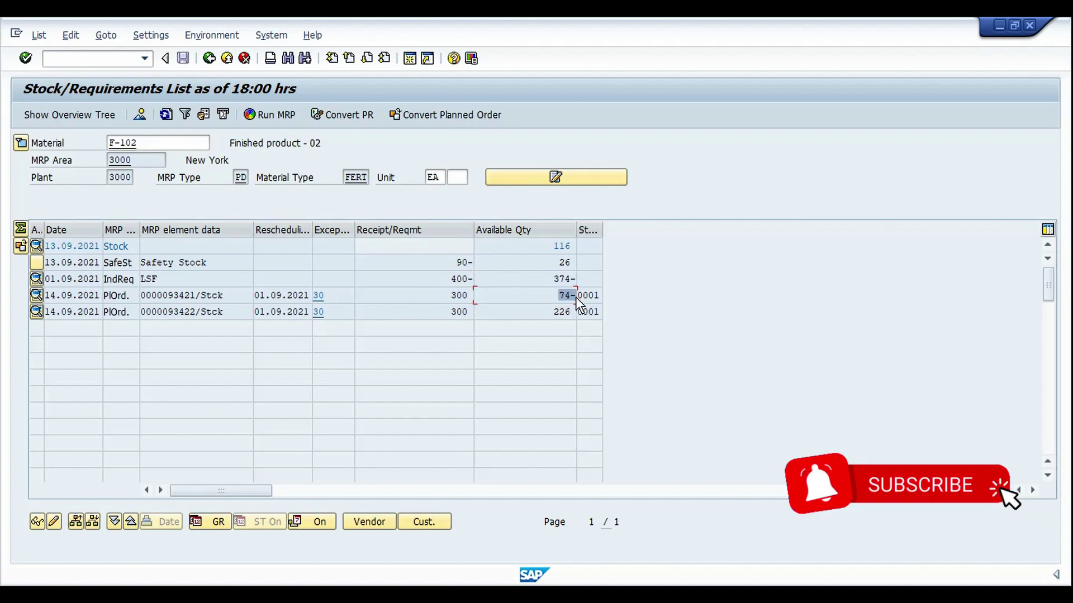
left_click(570, 302)
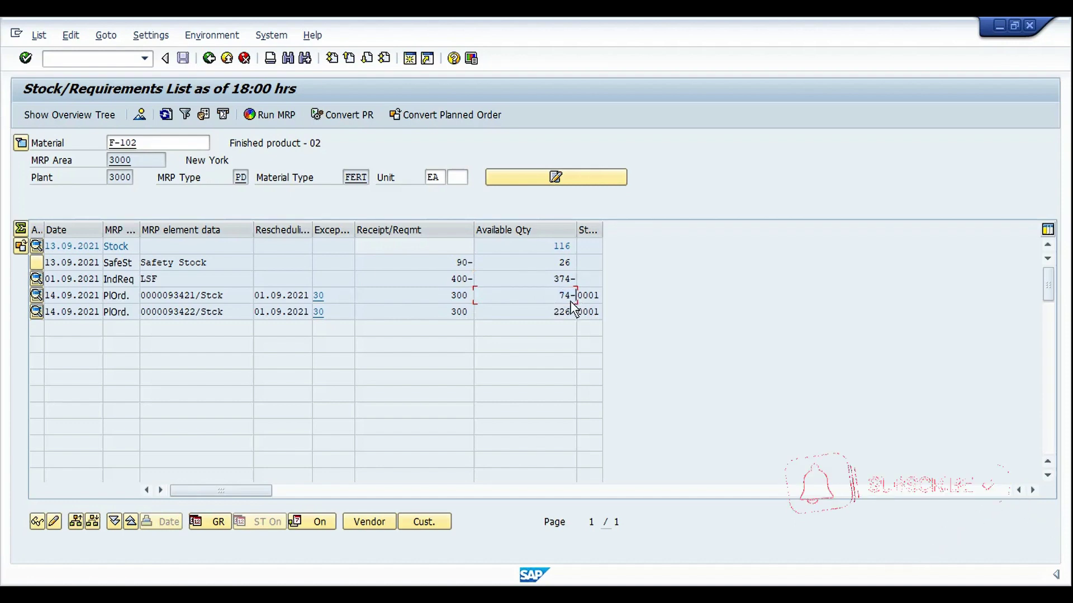
left_click(443, 315)
left_click_drag(456, 316, 472, 316)
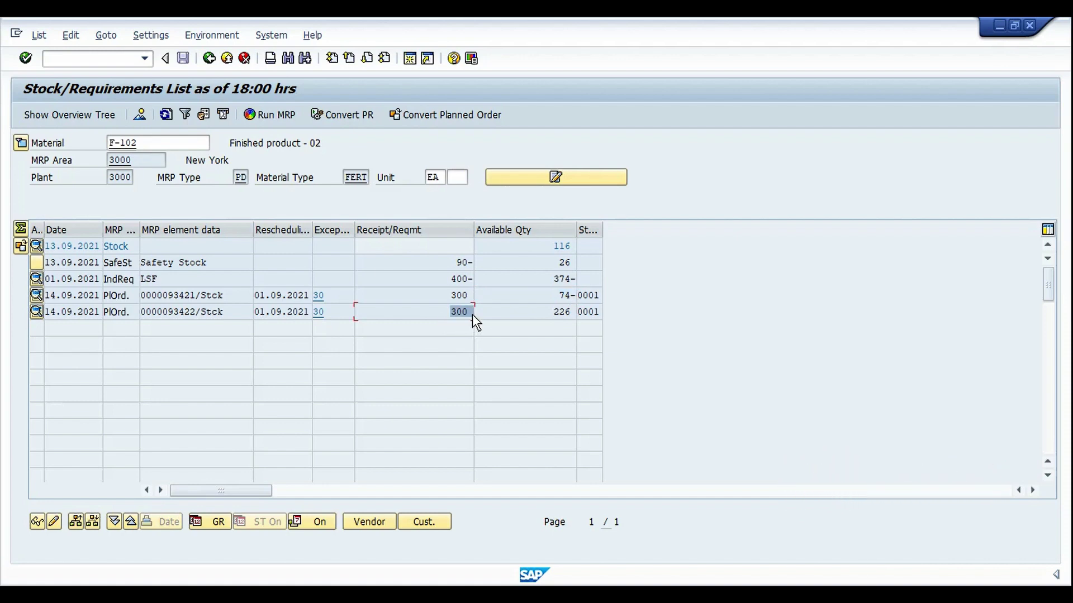
left_click(530, 314)
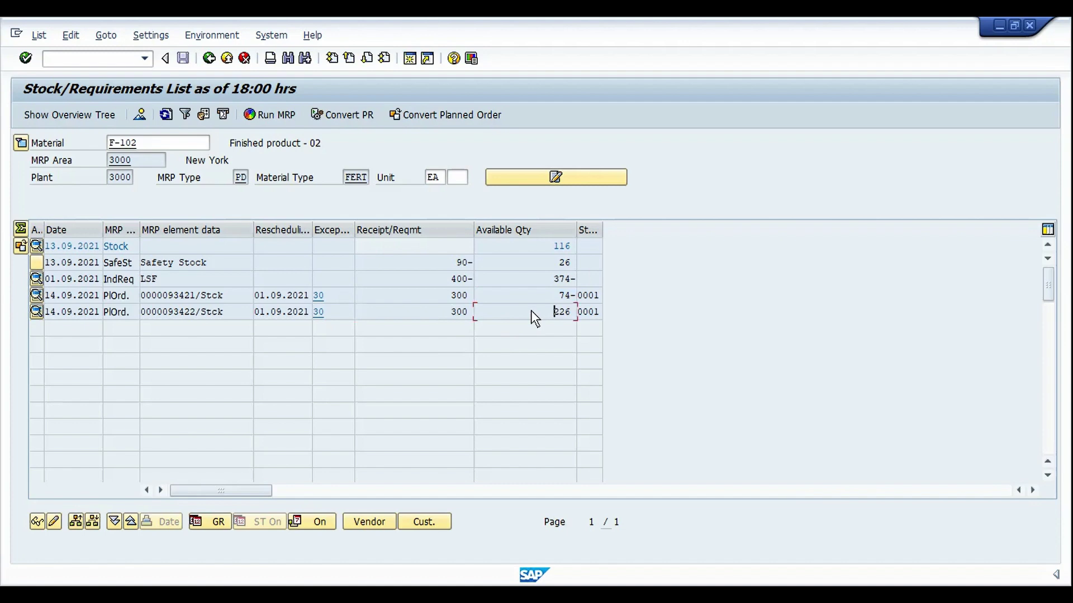
left_click(576, 313)
Enter transaction /NMM02 to change material F-102.
left_click(146, 143)
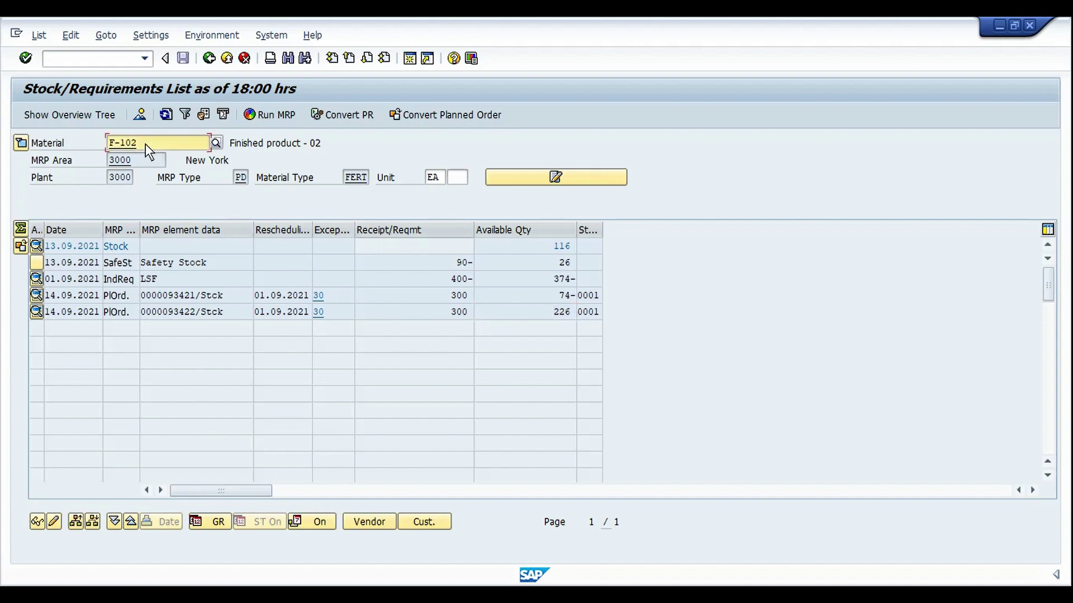
key("ctrl+slash")
type("/")
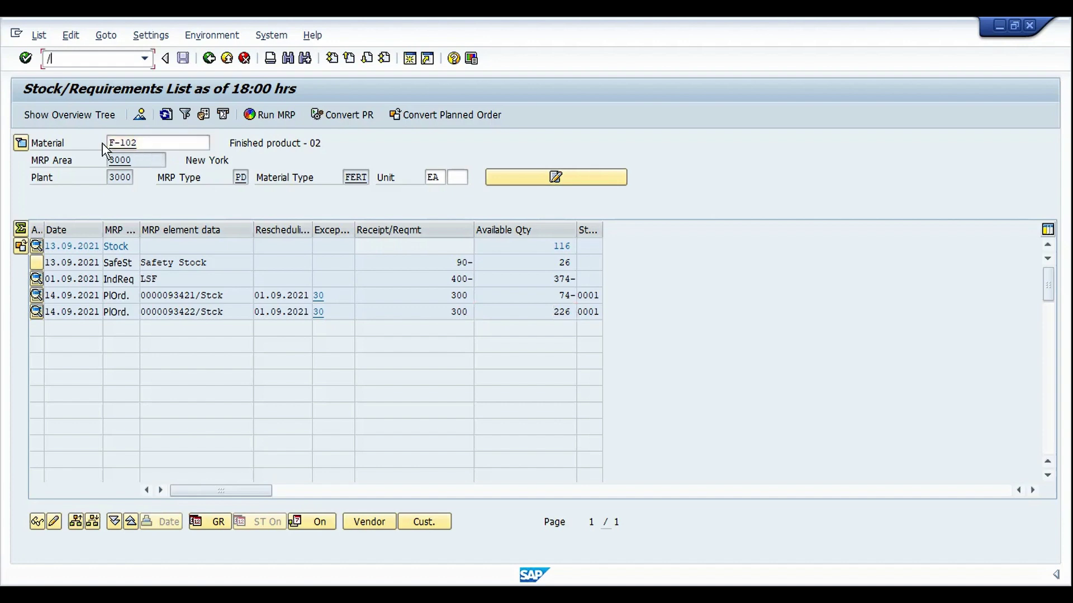
type("NMM02")
Open the MRP 1 view of material F-102 for plant 3000.
key("Return")
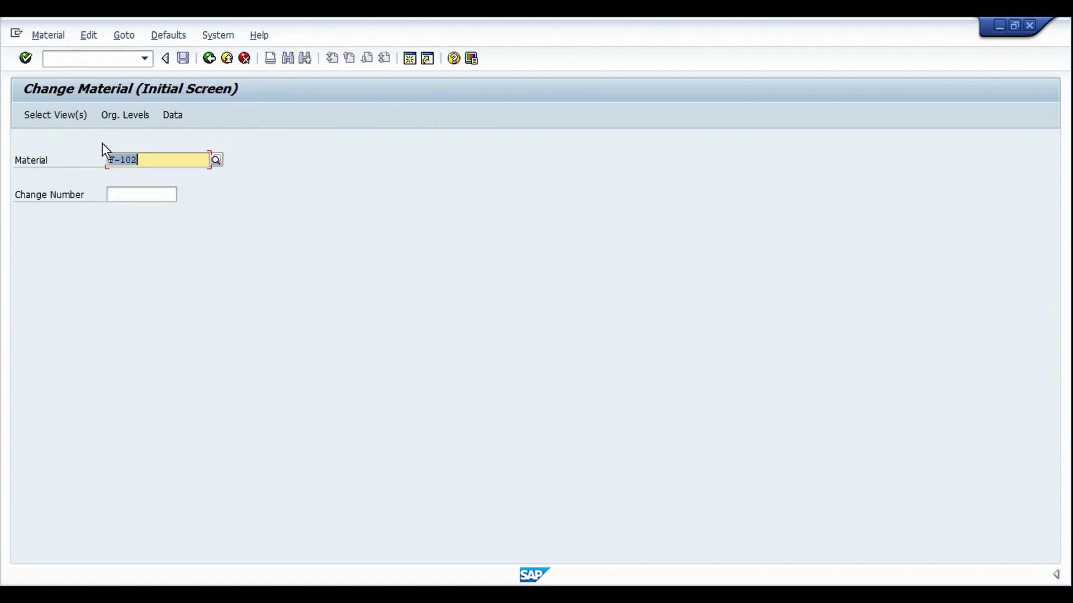
key("Return")
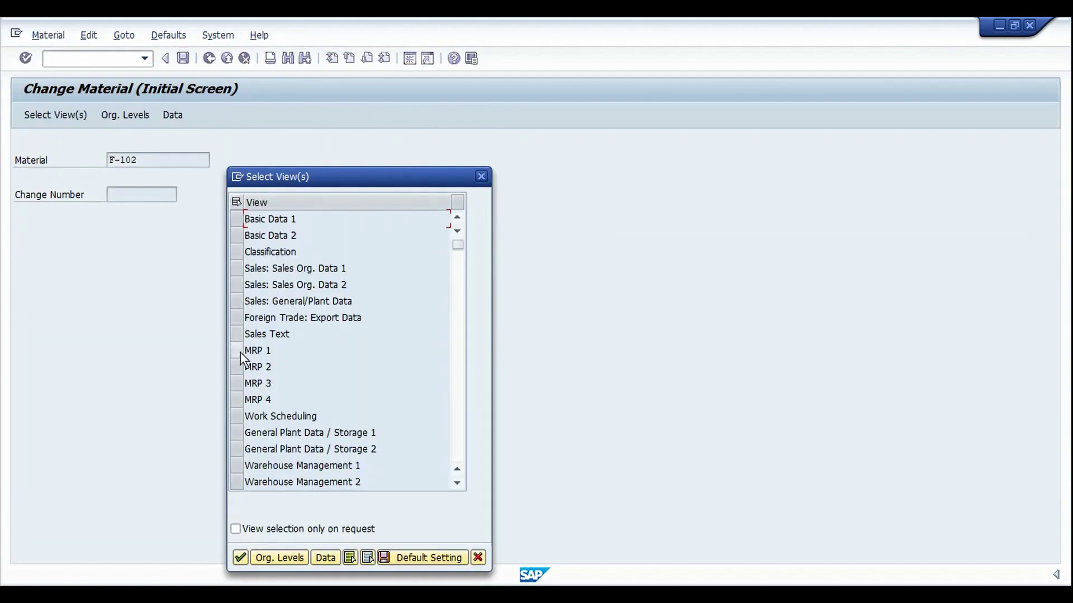
left_click(240, 352)
key("Return")
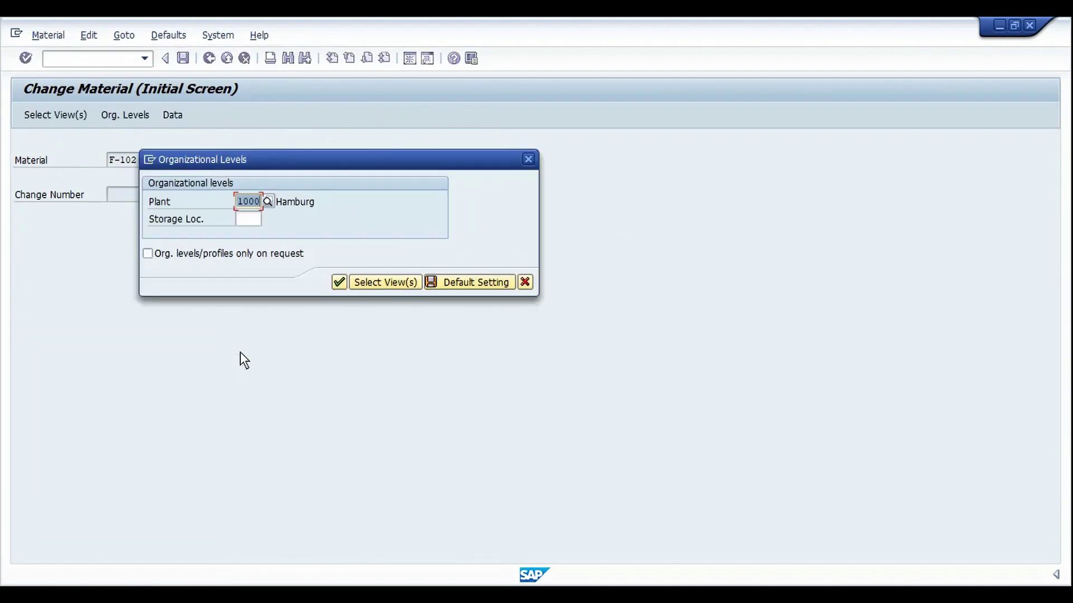
type("3000")
key("Return")
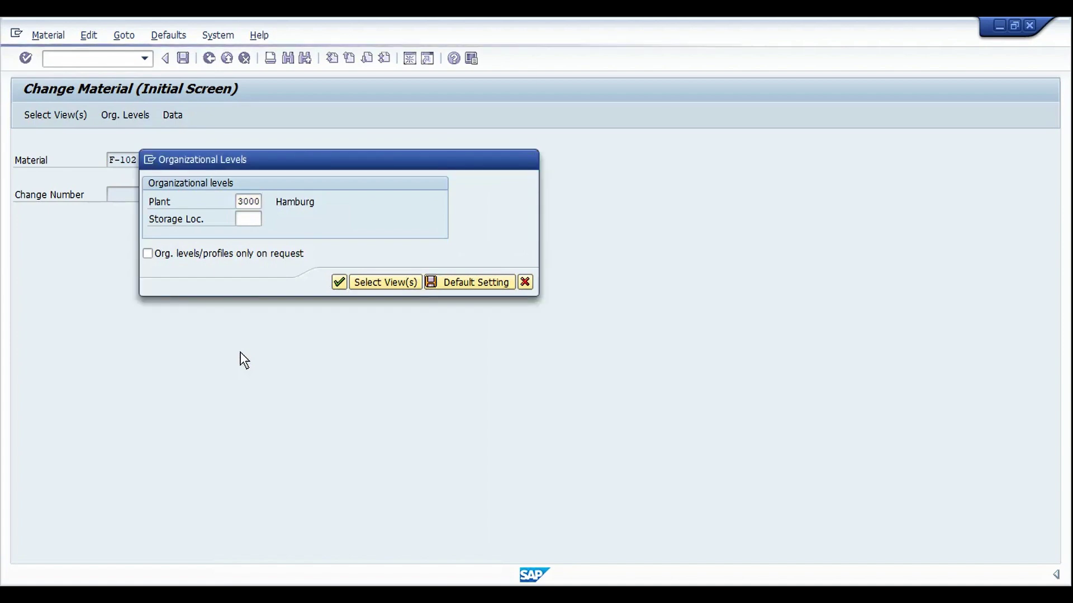
Change the lot size to EX lot-for-lot and accept the fixed lot size reset.
left_click(148, 435)
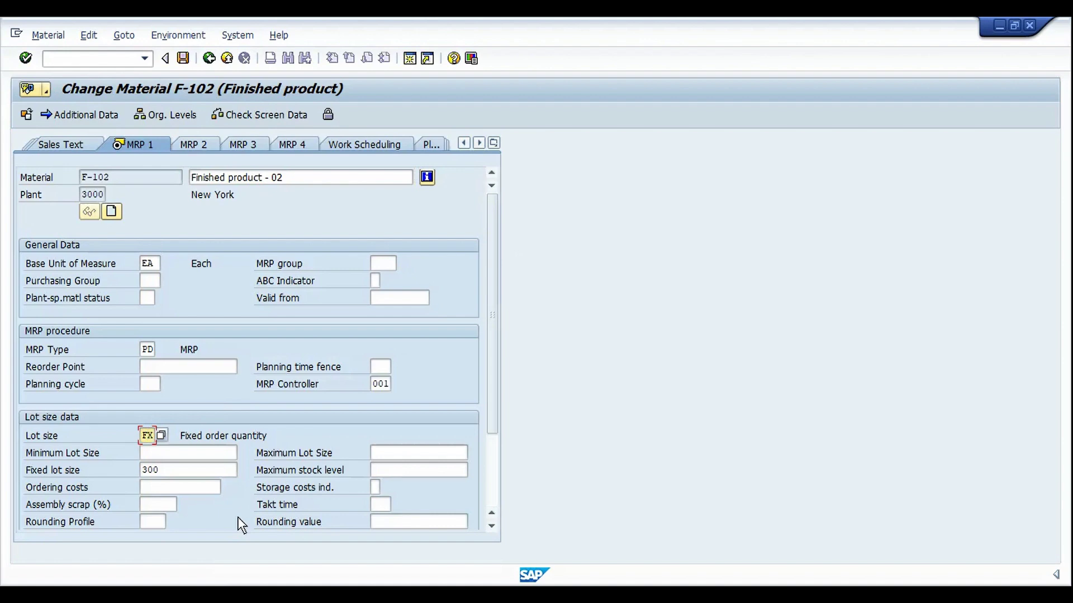
key("Return")
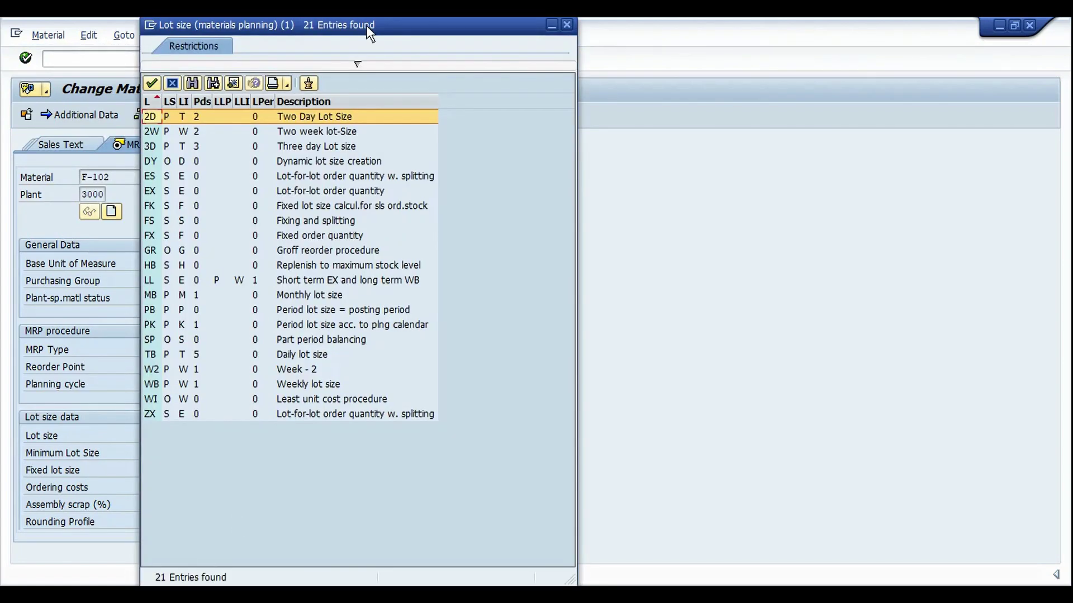
left_click_drag(366, 25, 488, 46)
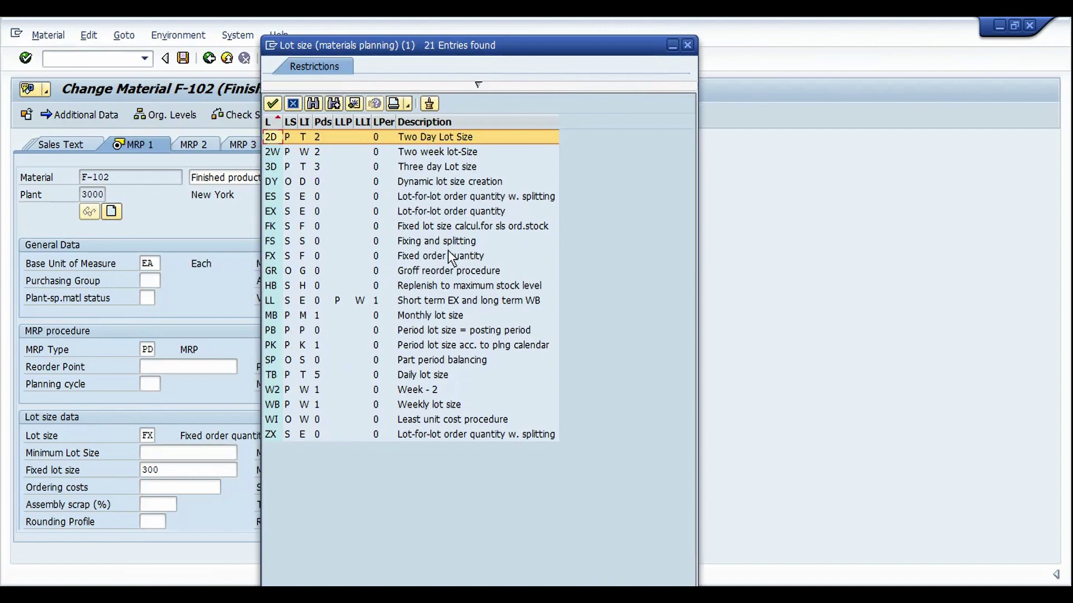
left_click(432, 211)
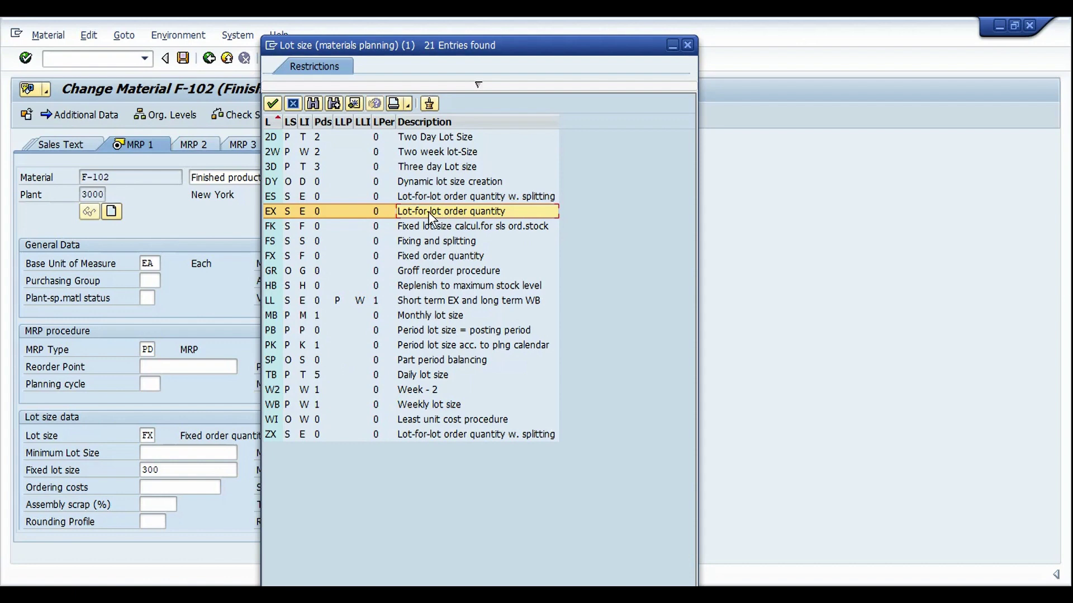
double_click(271, 213)
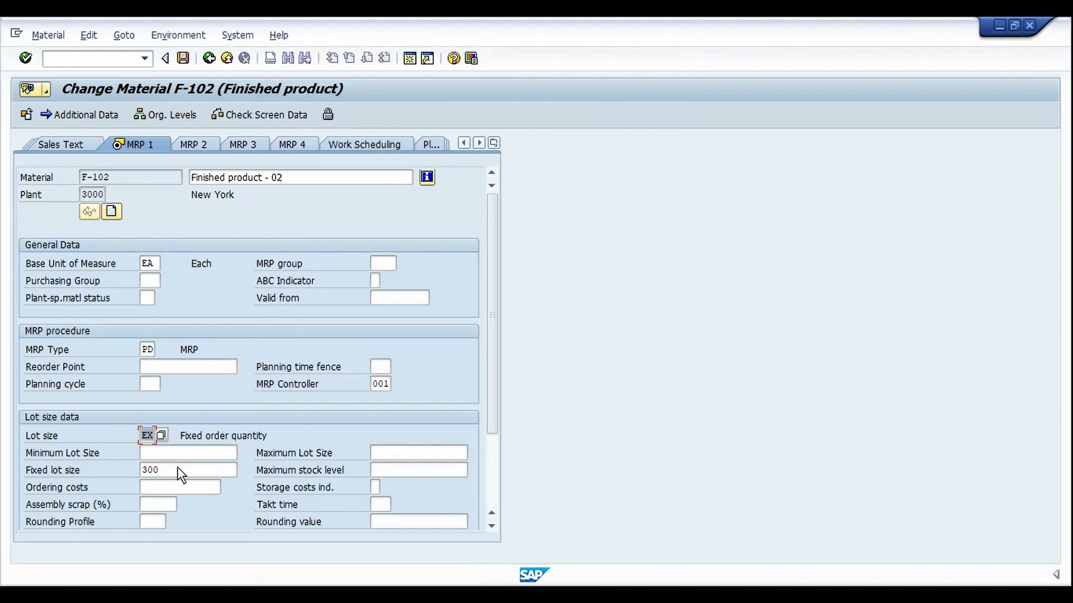
key("Return")
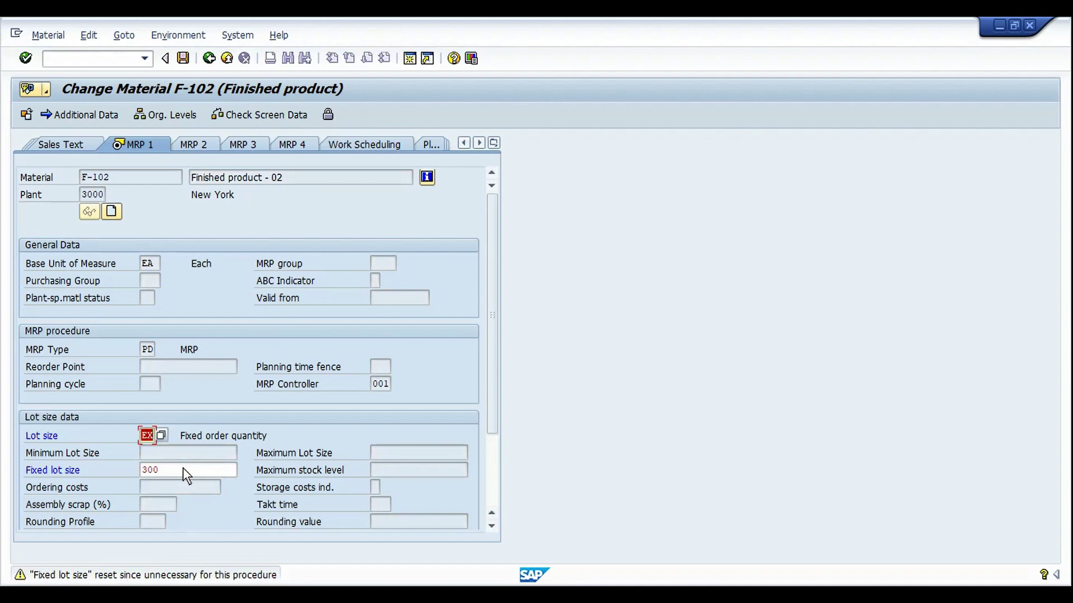
key("Return")
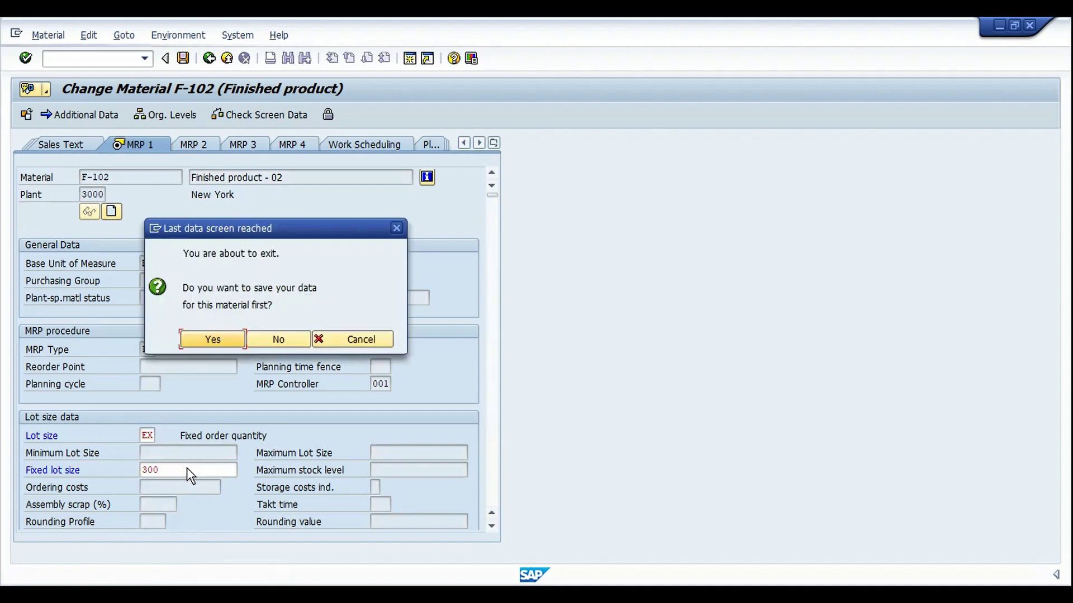
Confirm the Fixed lot size field is now empty and save the material.
left_click(360, 335)
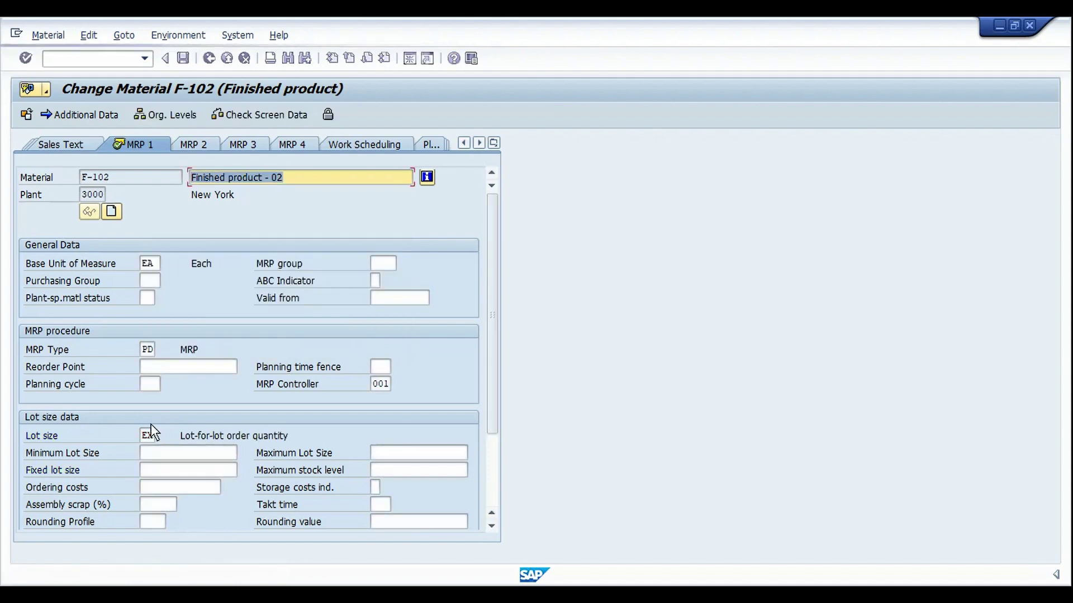
left_click(170, 470)
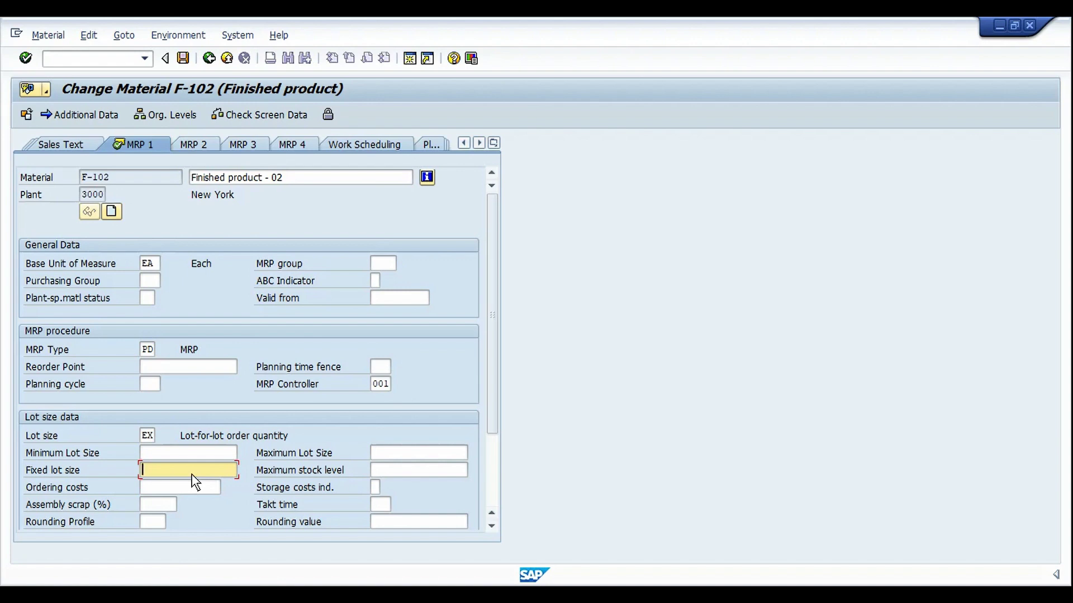
left_click(186, 63)
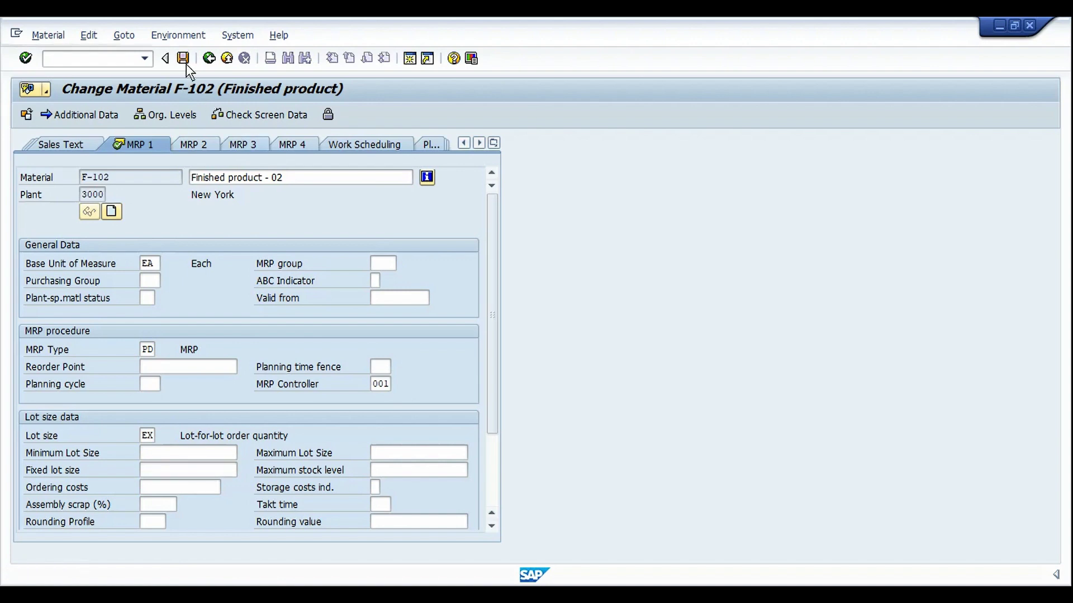
Reopen the /NMD04 stock/requirements list for F-102 and refresh it.
key("ctrl+slash")
type("/NMD04")
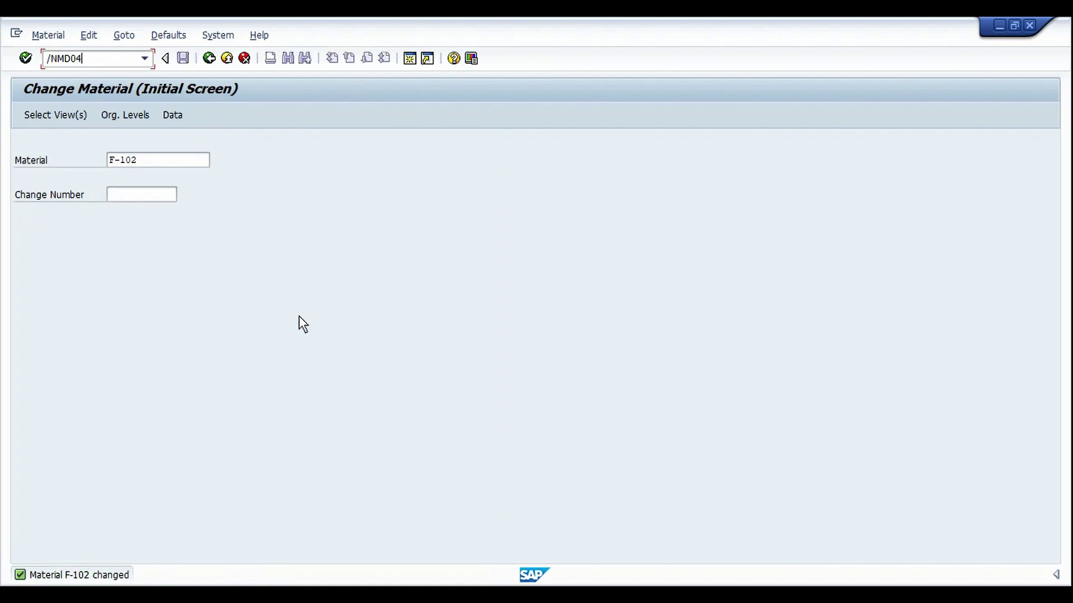
key("Return")
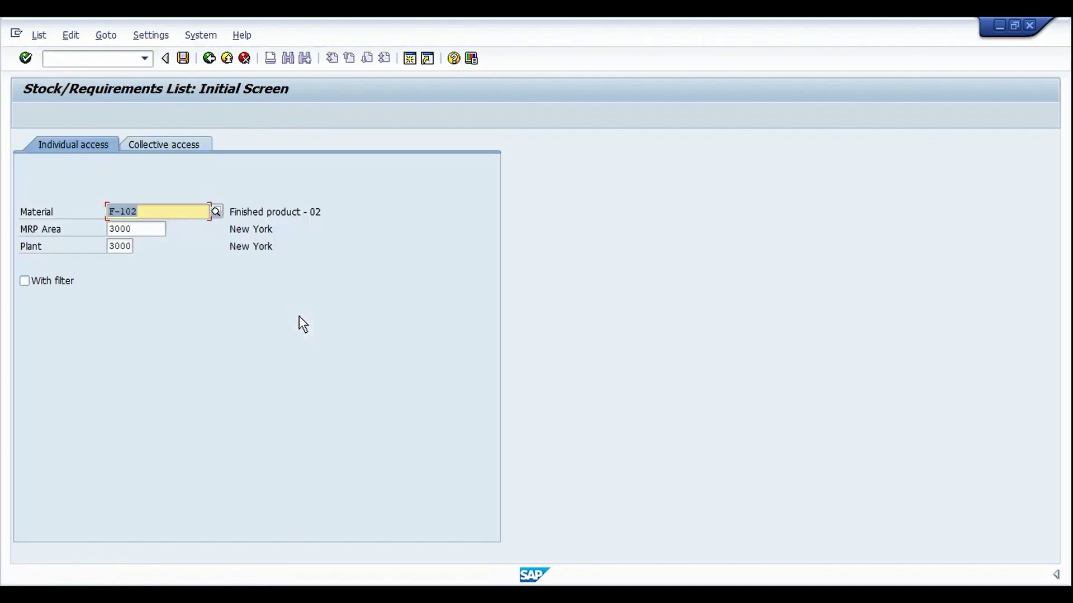
key("Return")
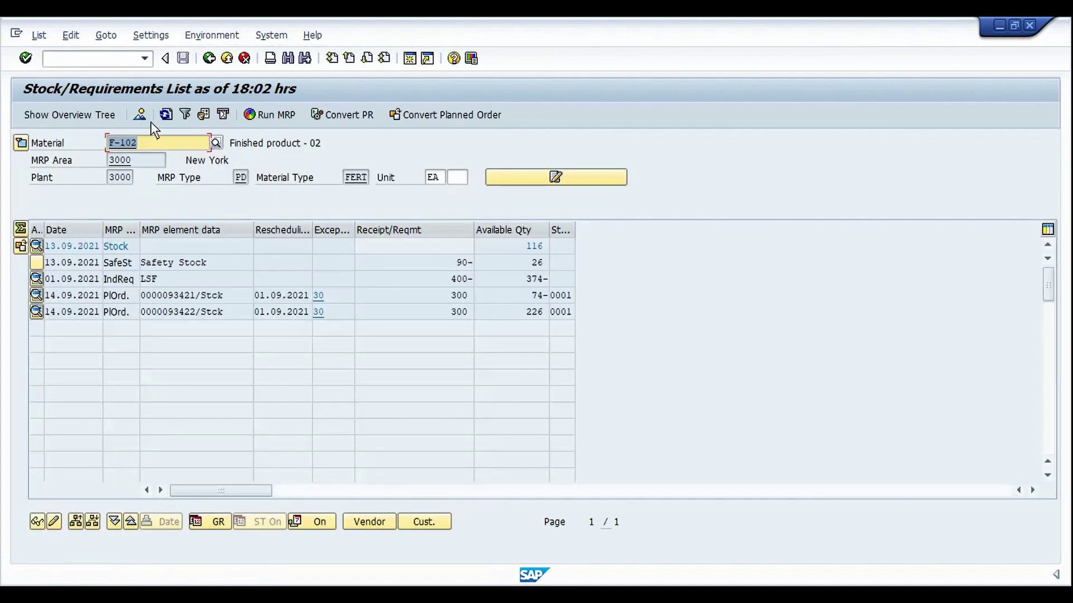
left_click(165, 117)
Rerun MRP and refresh, showing a single 374-unit planned order covering the shortfall.
left_click(263, 117)
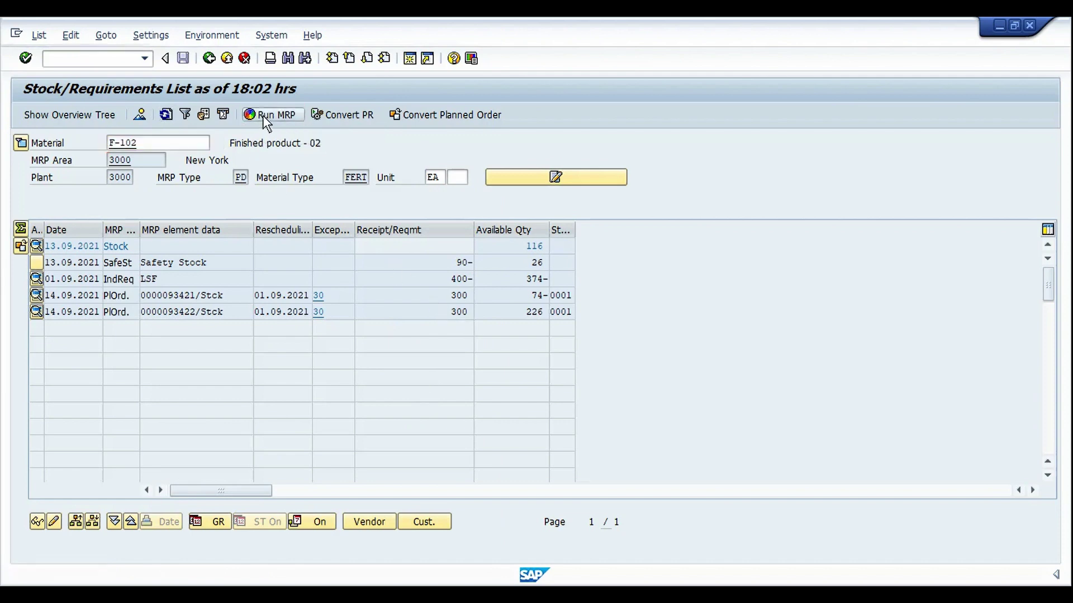
key("Return")
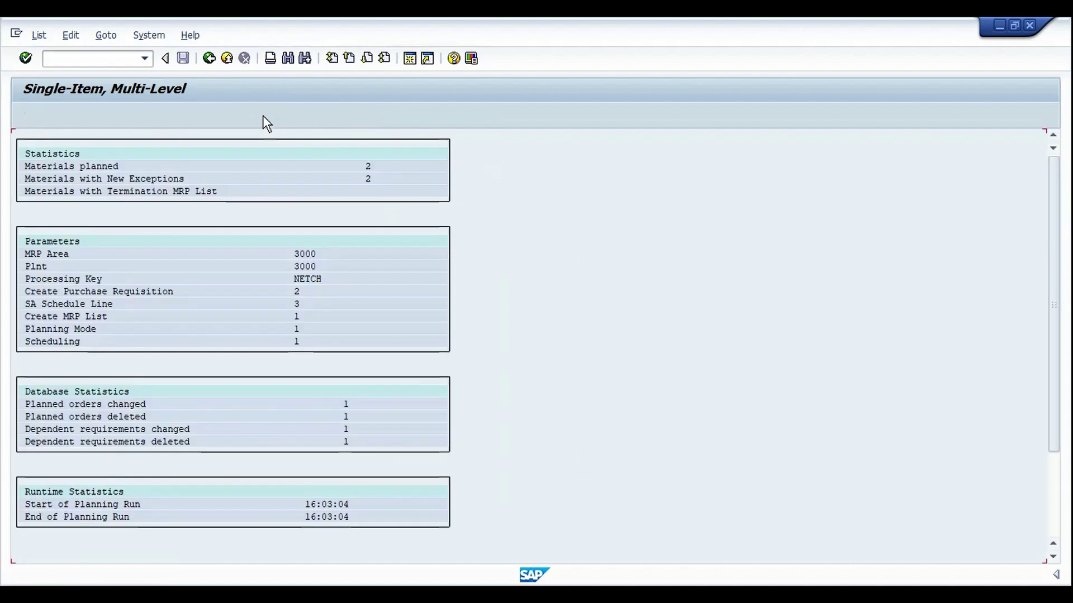
left_click(209, 59)
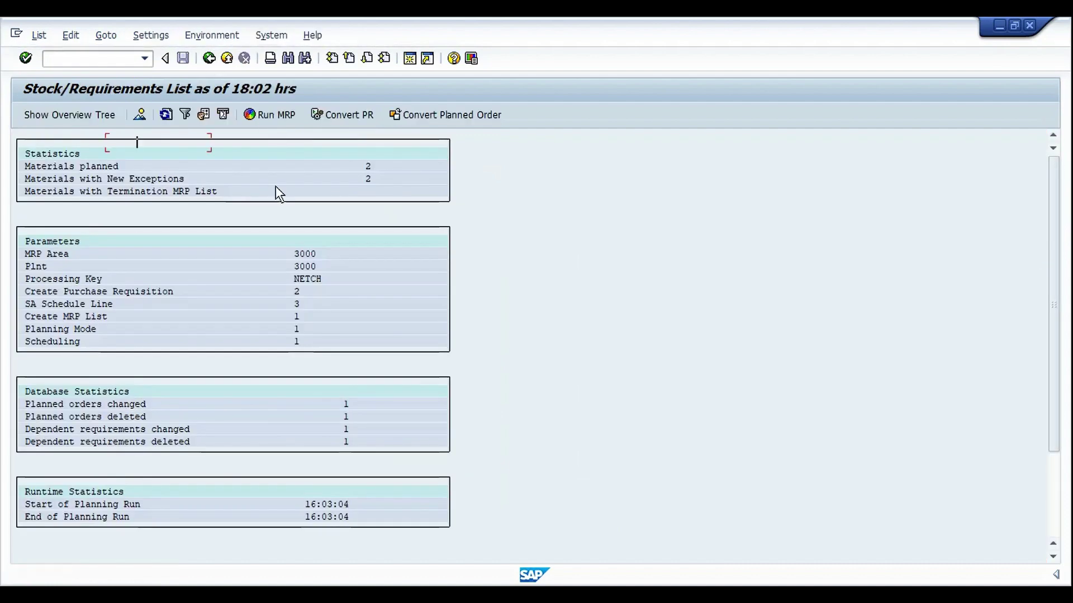
left_click(165, 115)
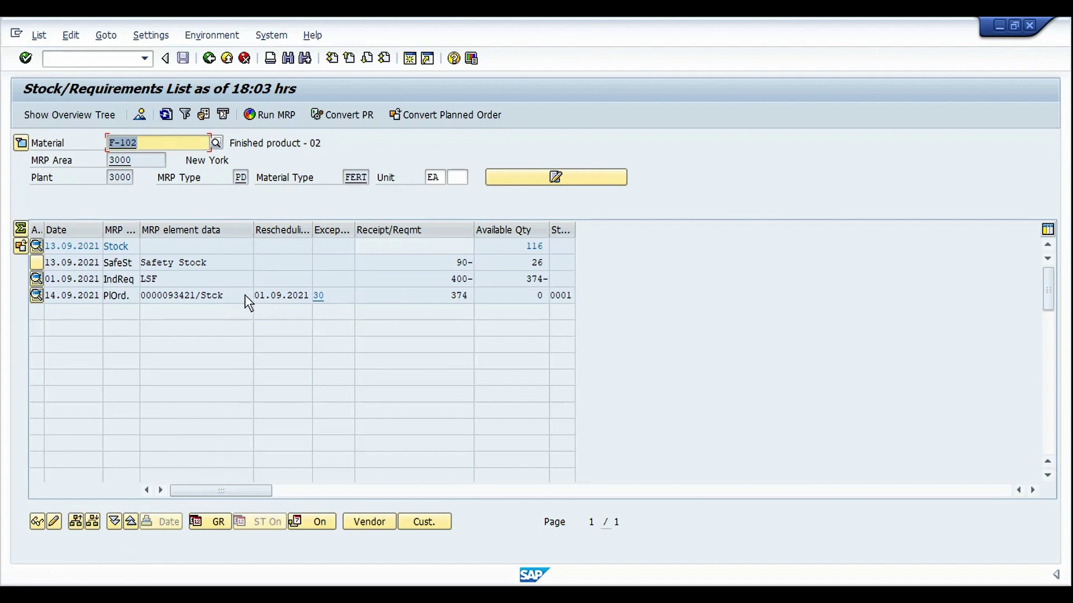
left_click_drag(245, 295, 176, 295)
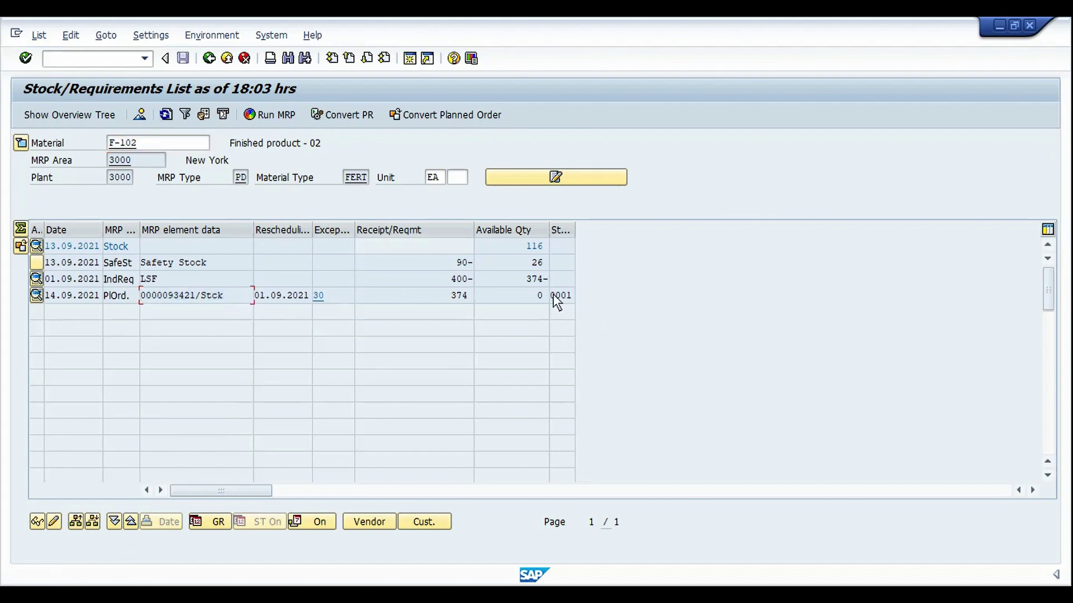
left_click_drag(524, 283, 546, 283)
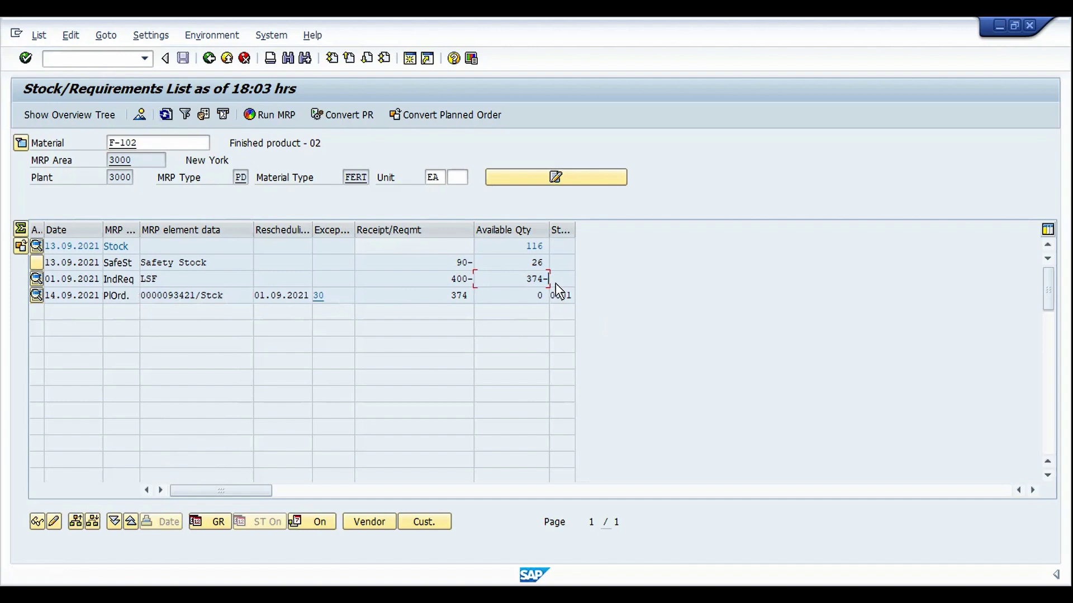